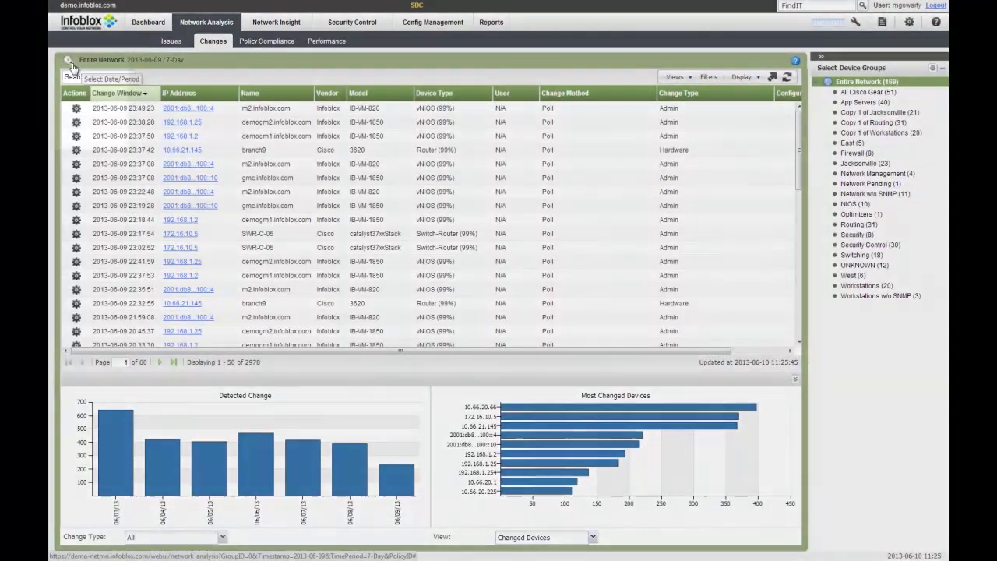
Step: Show the date and period choices for the Entire Network changes list
click(69, 63)
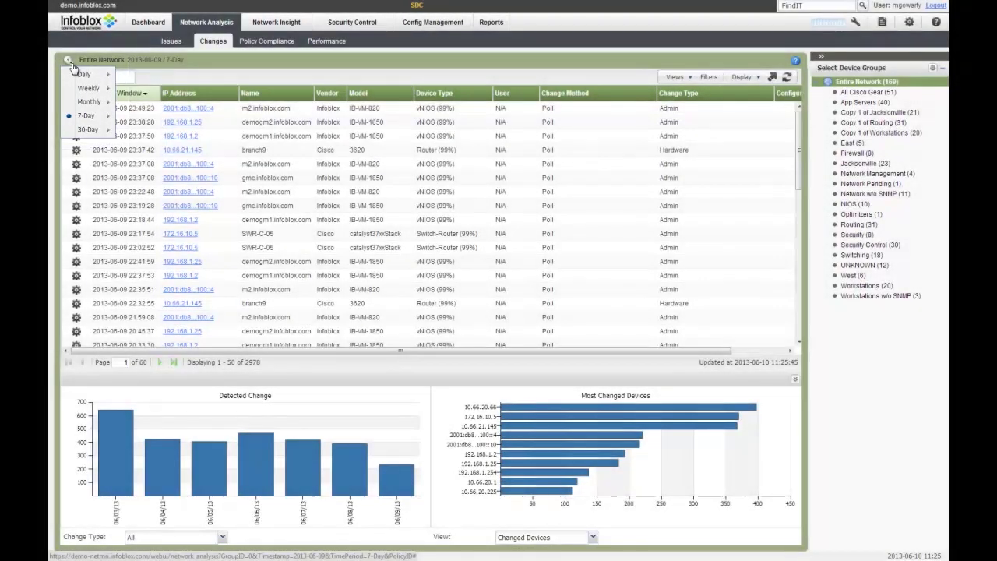
click(142, 79)
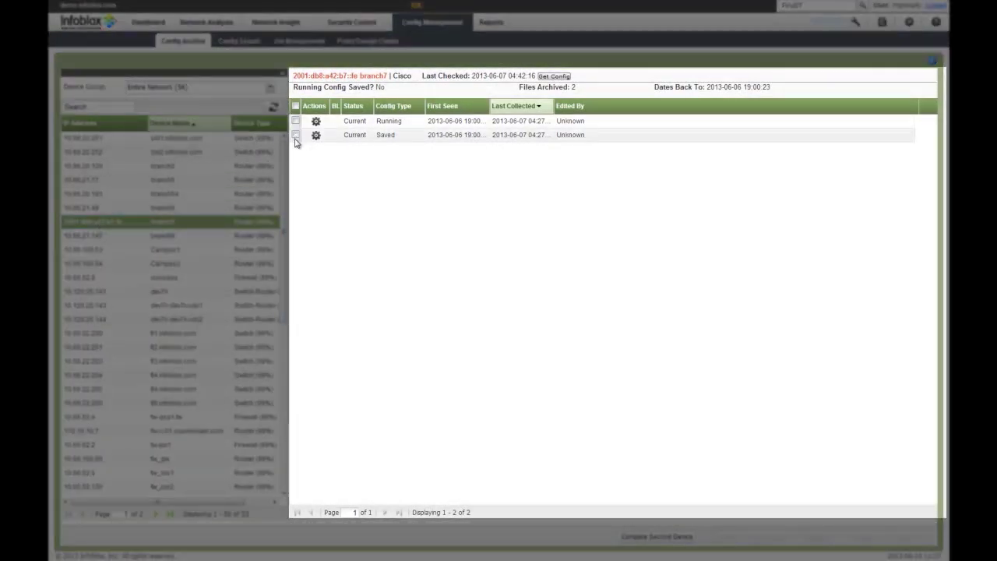
Step: Open the config archive of switch bld1.infoblox.com and look through its stored configuration files
click(101, 141)
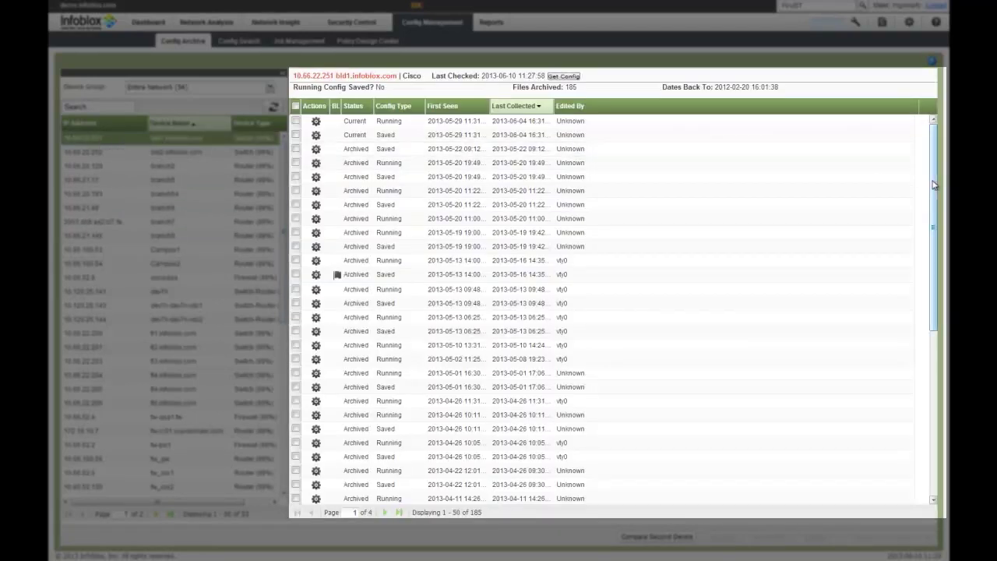
scroll(940, 215, down, 3)
drag(935, 215, 935, 194)
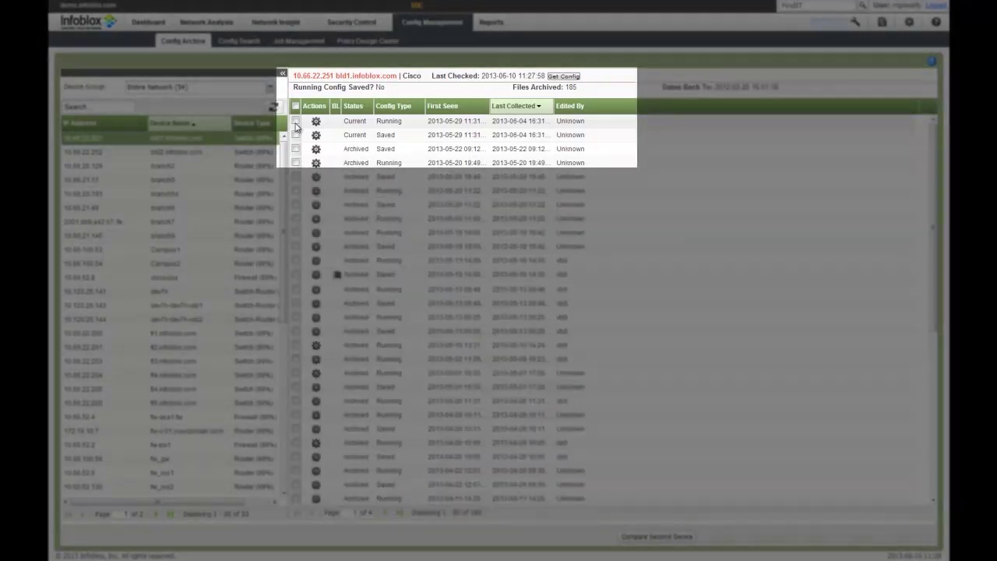
Step: Compare bld1's current running configuration with its archived saved one from 2013-05-22, review the differences and close the comparison
click(296, 122)
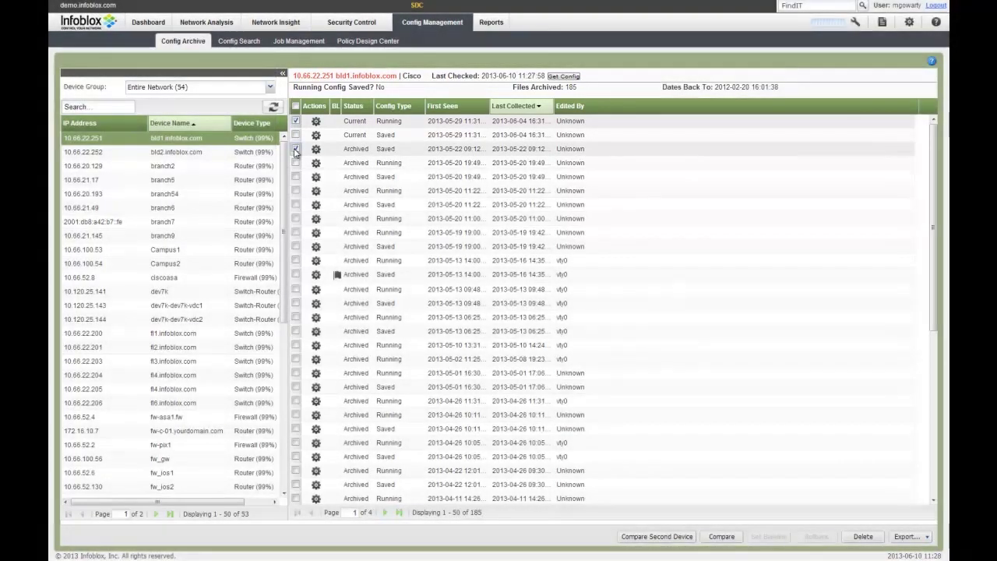
click(296, 151)
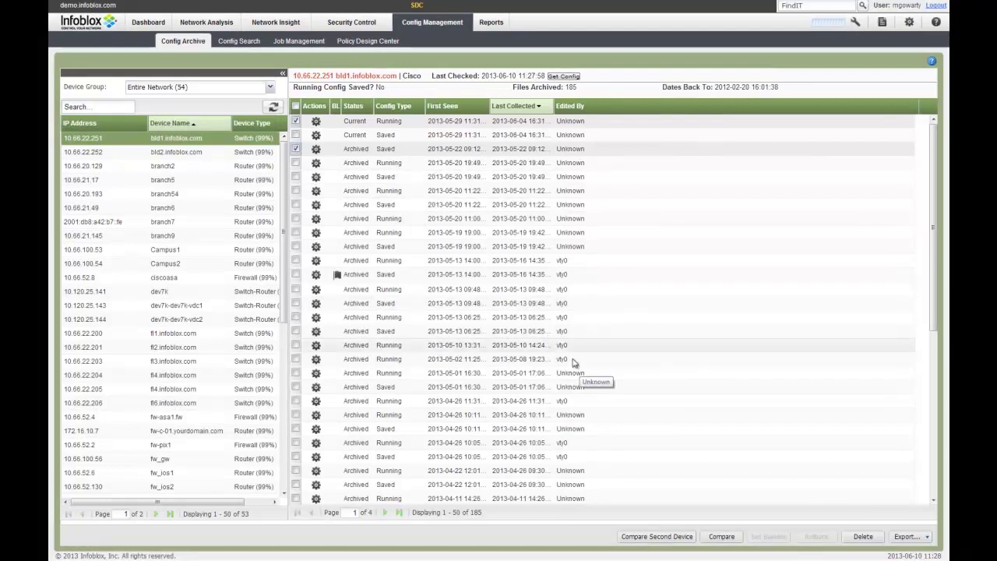
click(722, 537)
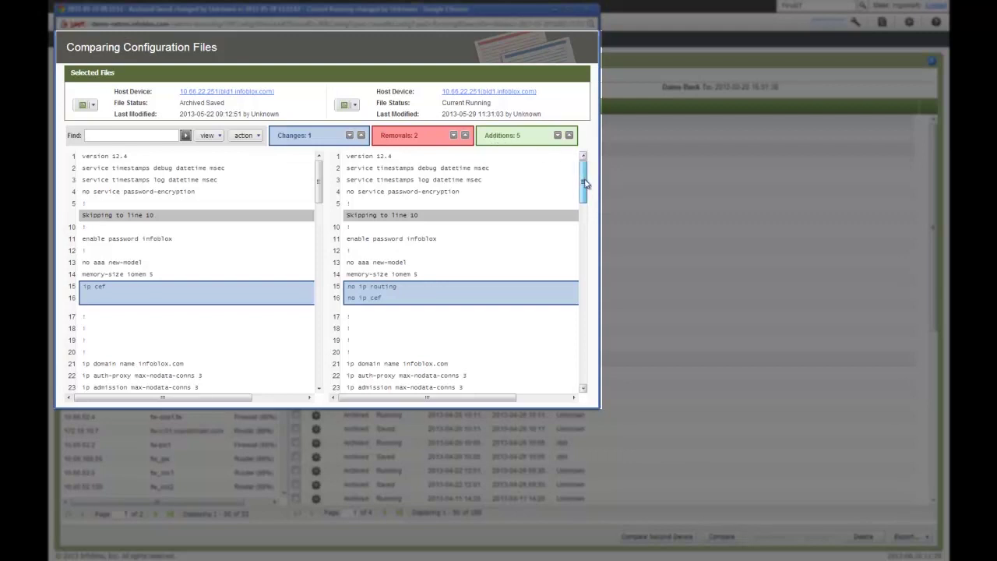
drag(585, 182, 597, 287)
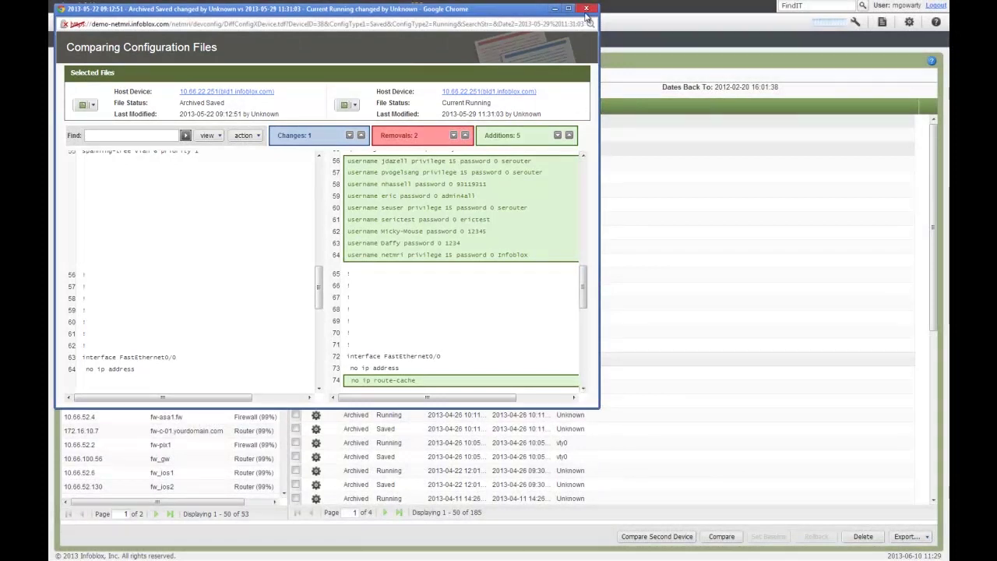
click(585, 8)
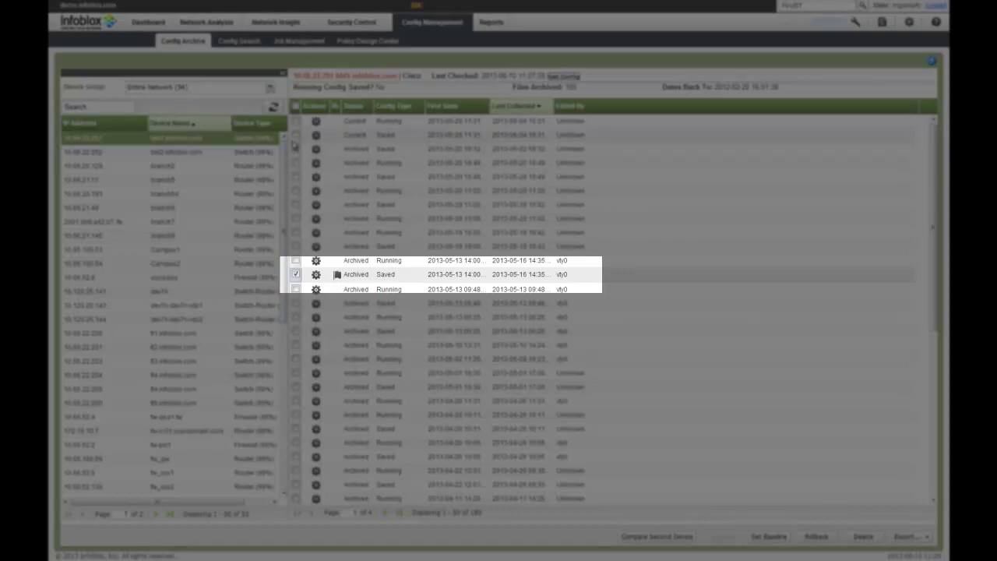
Step: Start a rollback of bld1 to the flagged baseline configuration from 2013-05-13, and cancel it at the confirmation
click(296, 121)
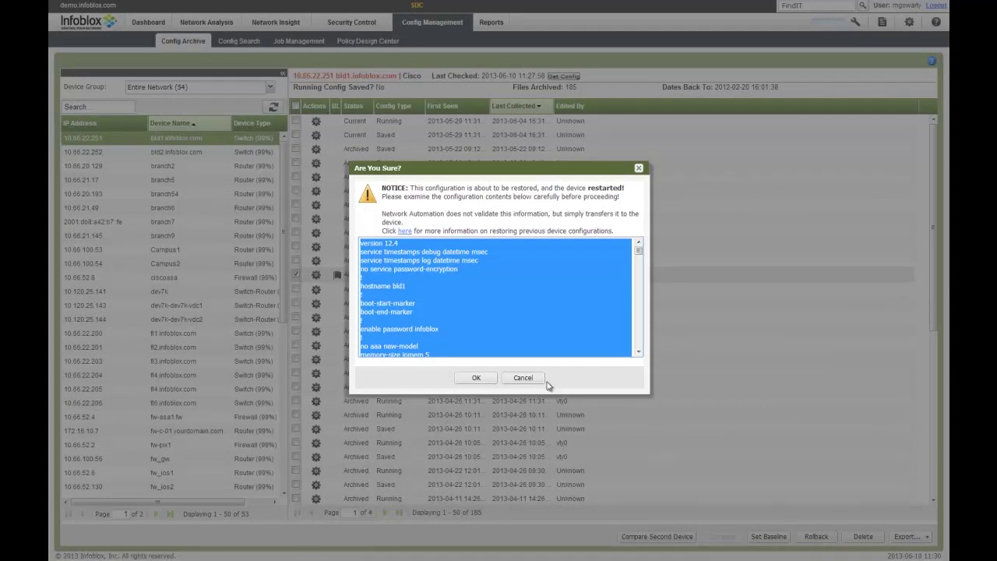
click(523, 378)
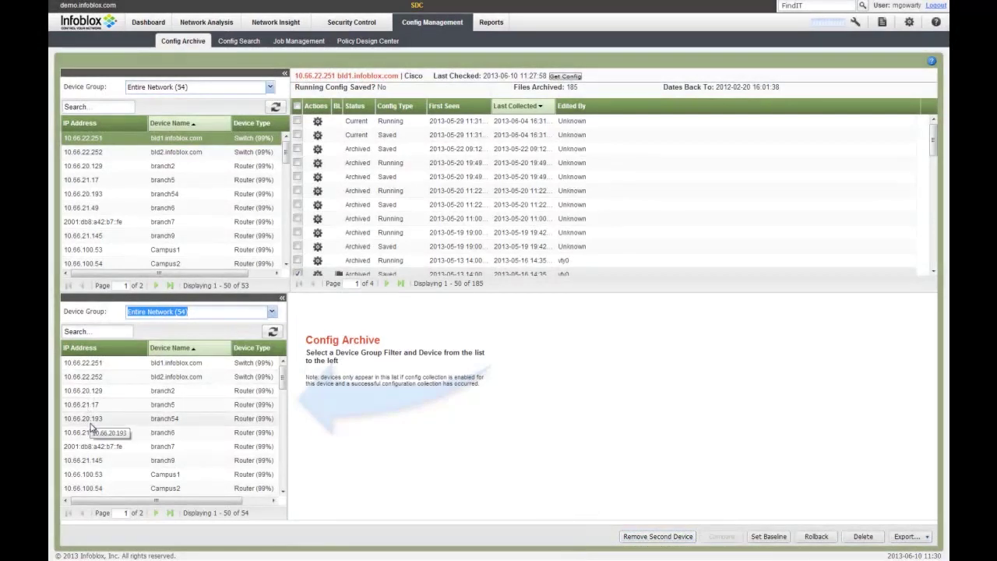
Step: Compare the current running configurations of fl1.infoblox.com as second device and bld1.infoblox.com, review the differences and close the comparison
scroll(92, 428, down, 5)
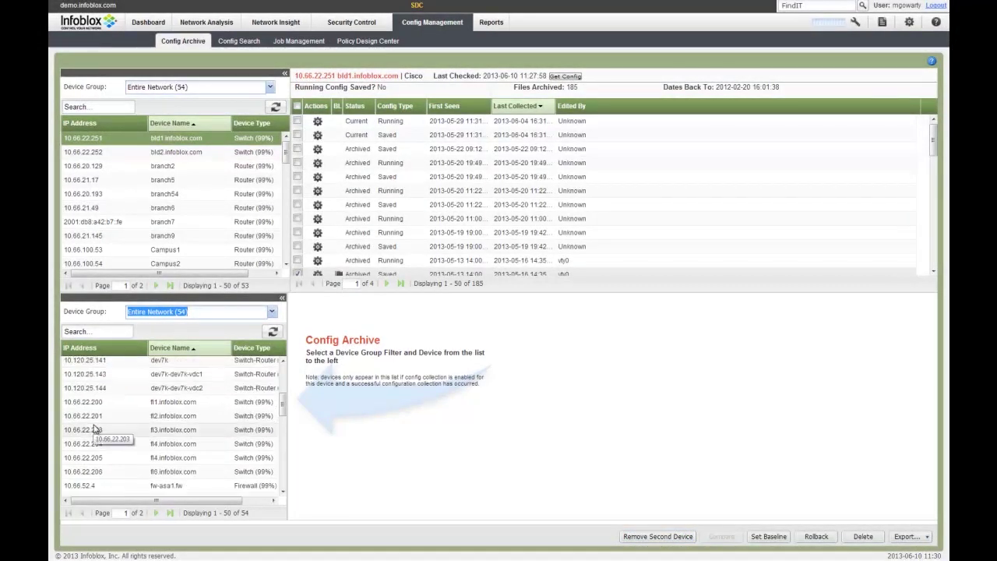
click(78, 404)
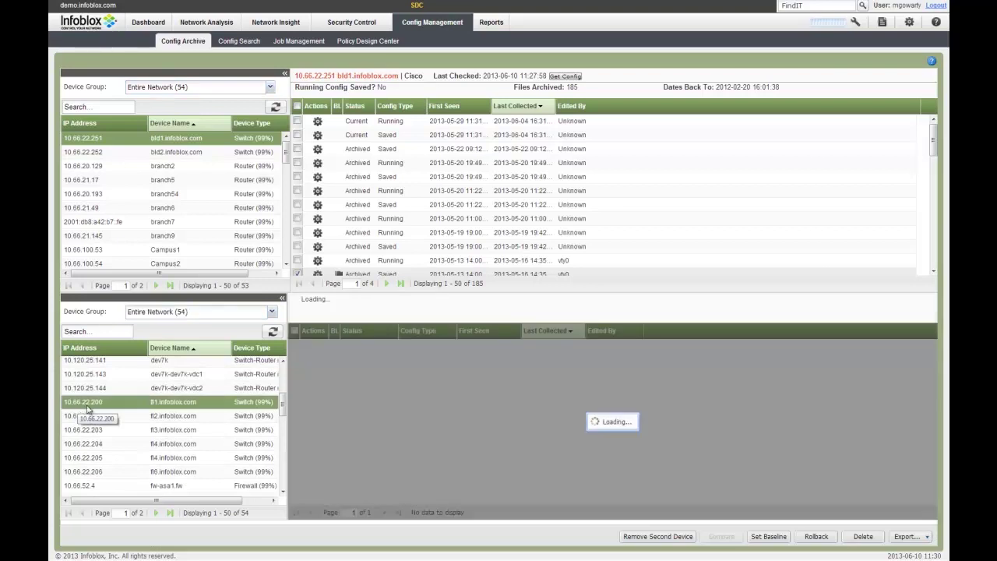
click(296, 121)
click(294, 346)
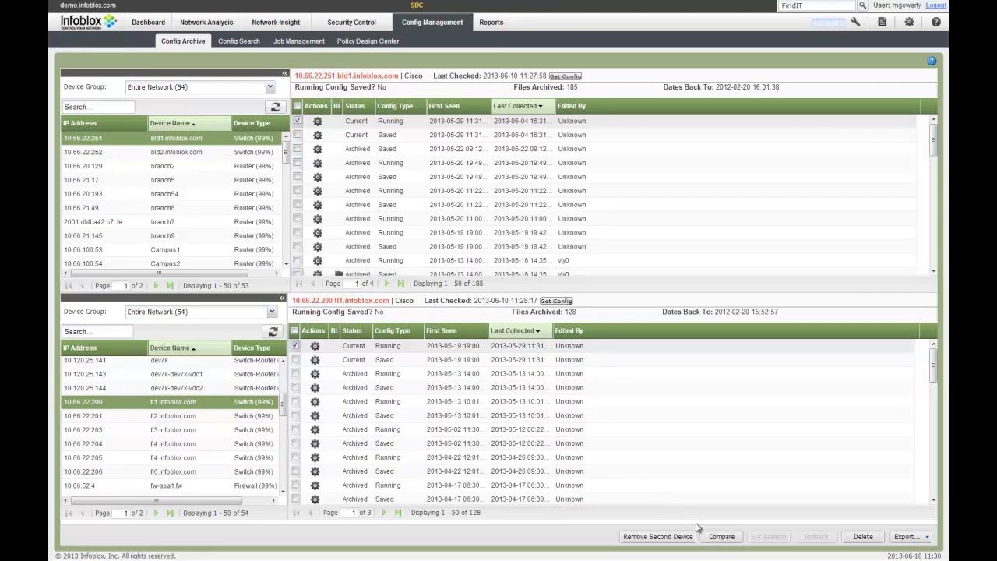
click(720, 538)
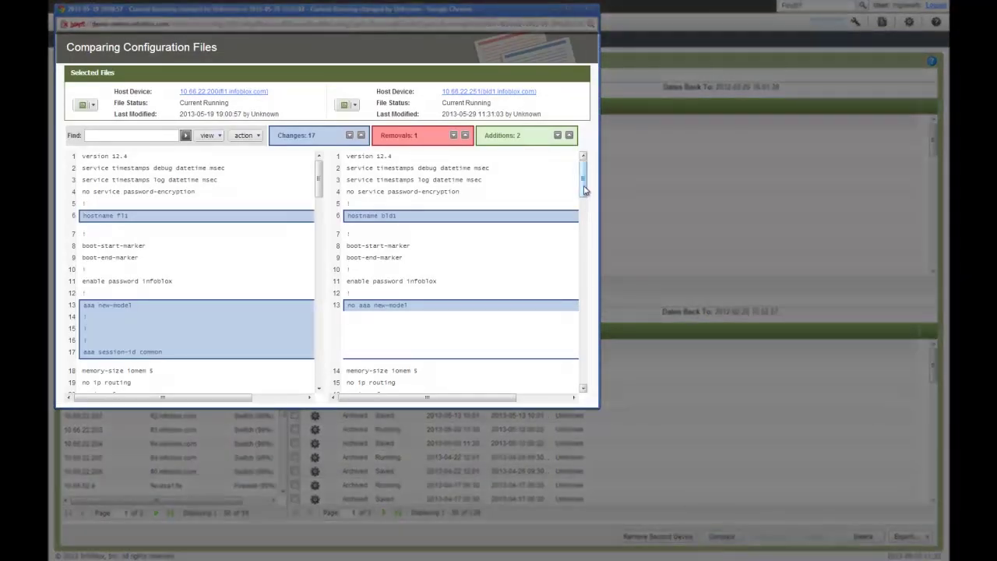
drag(584, 190, 584, 306)
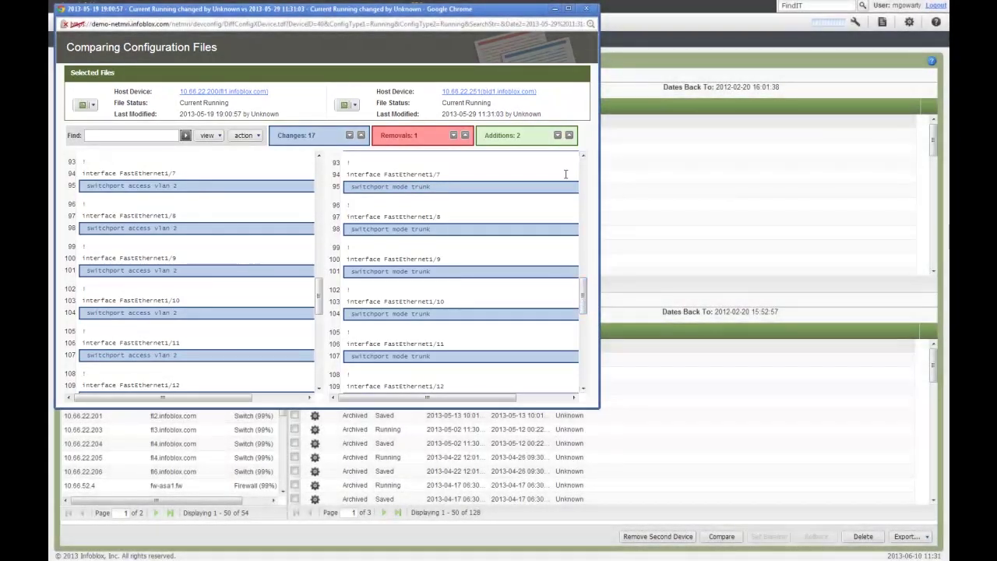
click(585, 8)
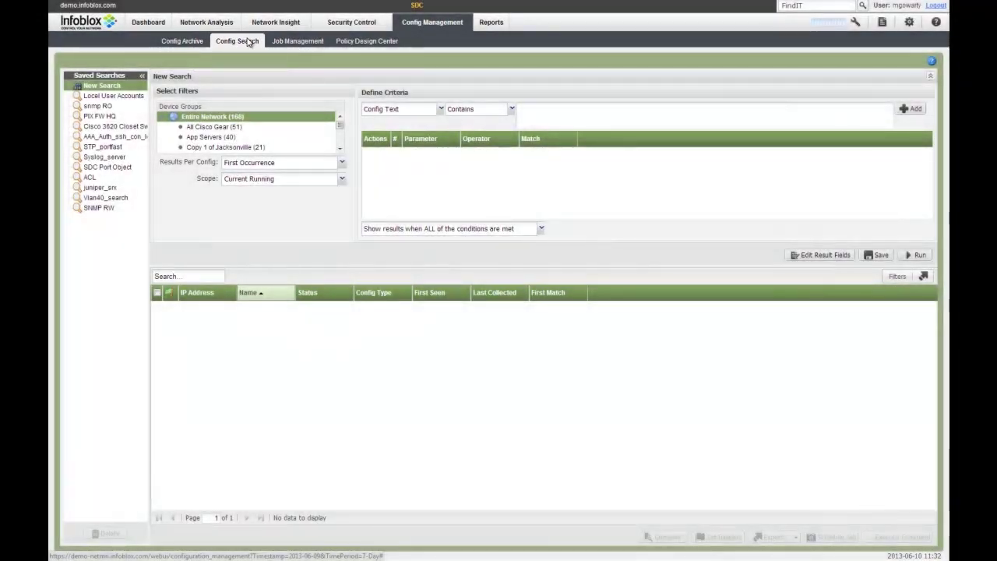
Step: Run the saved config search Vlan40_search on the current running configurations of the entire network
scroll(338, 127, down, 3)
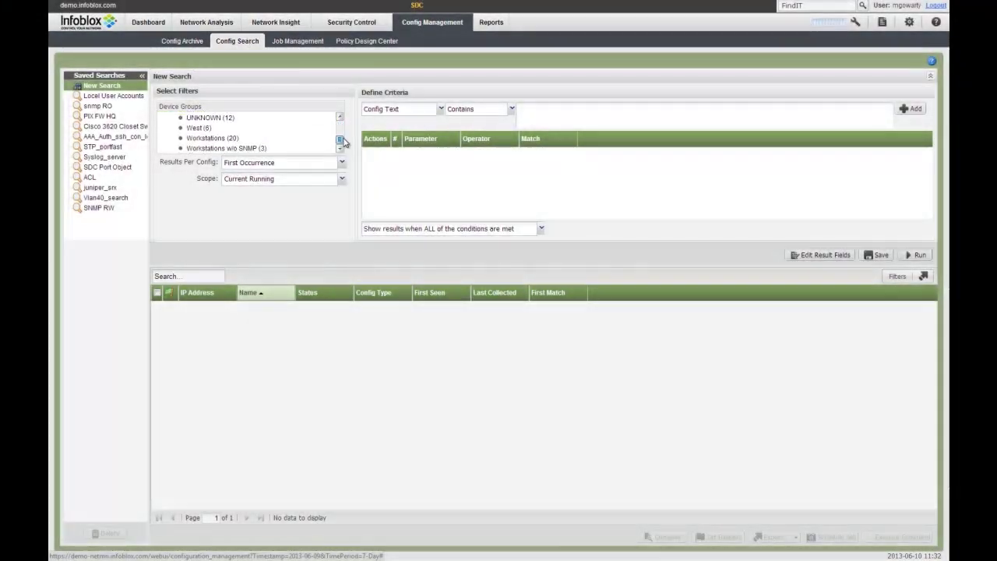
scroll(339, 127, up, 3)
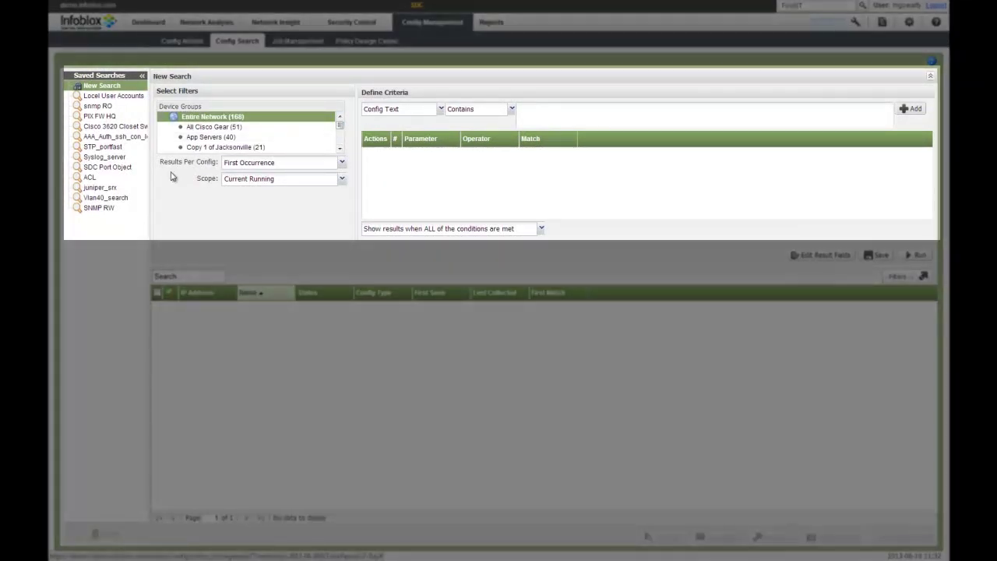
click(101, 200)
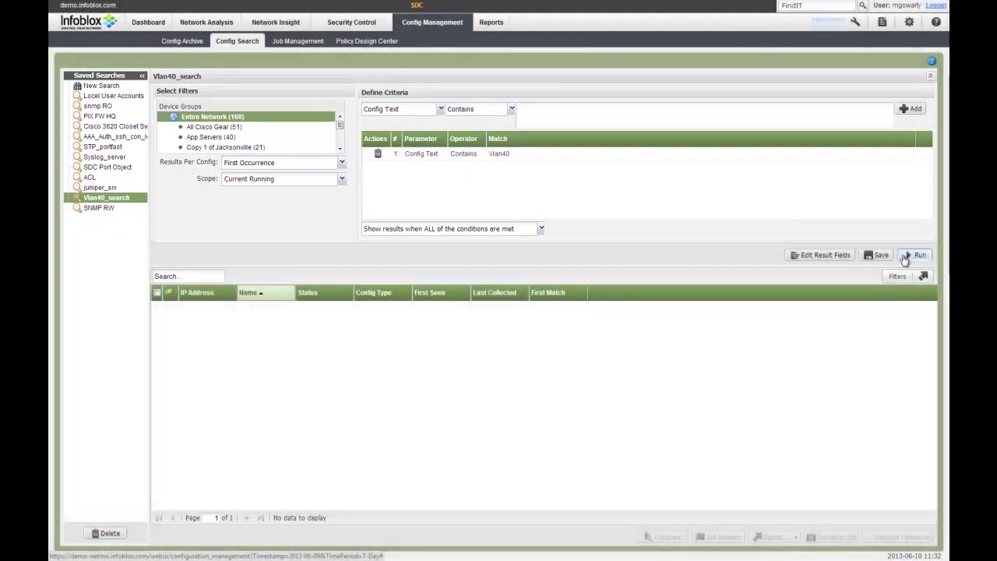
click(908, 256)
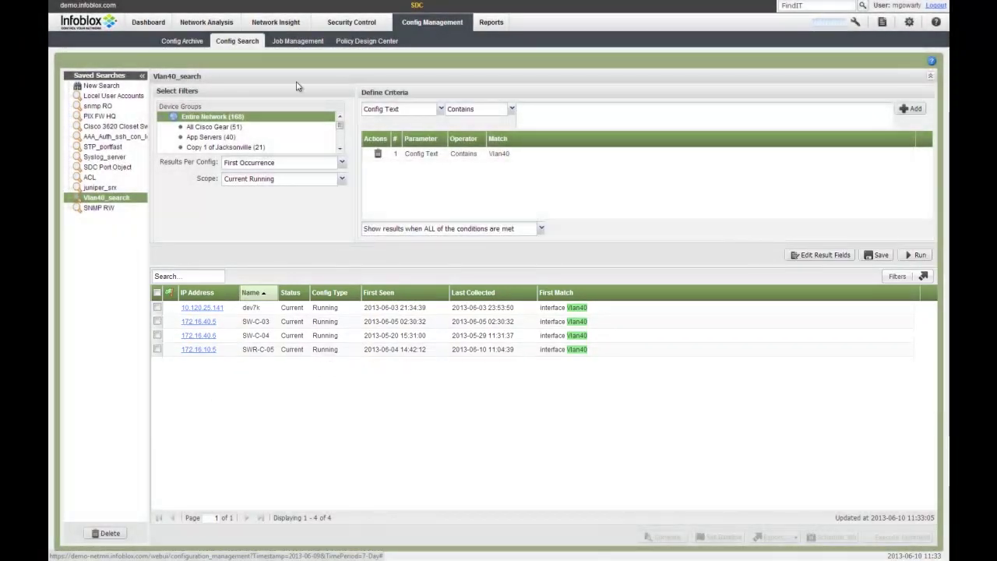
Step: Browse the job management scripts and show the actions available for Example 2 - Multi-Vendor Set User Password (Perl)
click(297, 42)
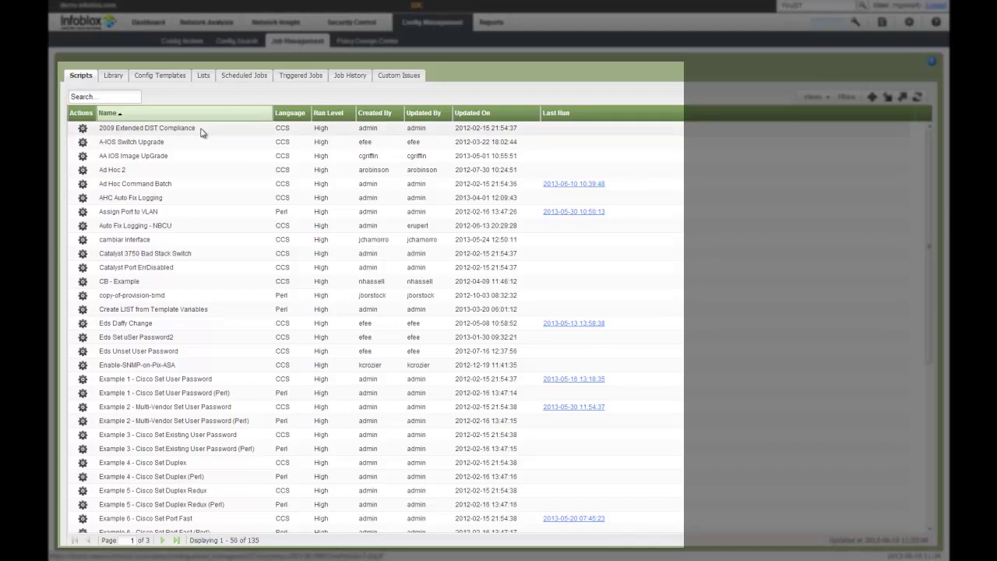
scroll(201, 132, down, 7)
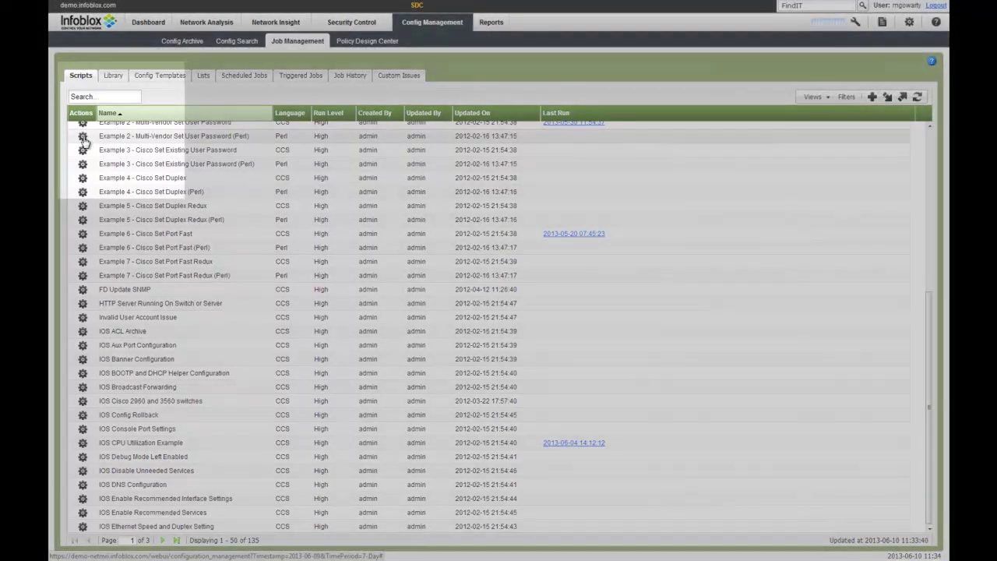
click(82, 137)
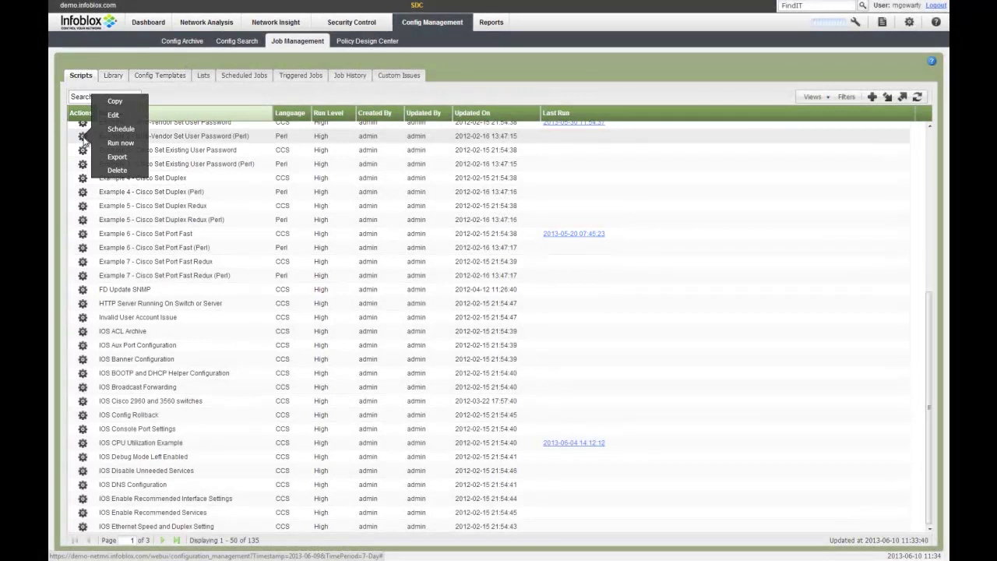
Step: Review the script library, the config templates and the lists in job management
click(109, 76)
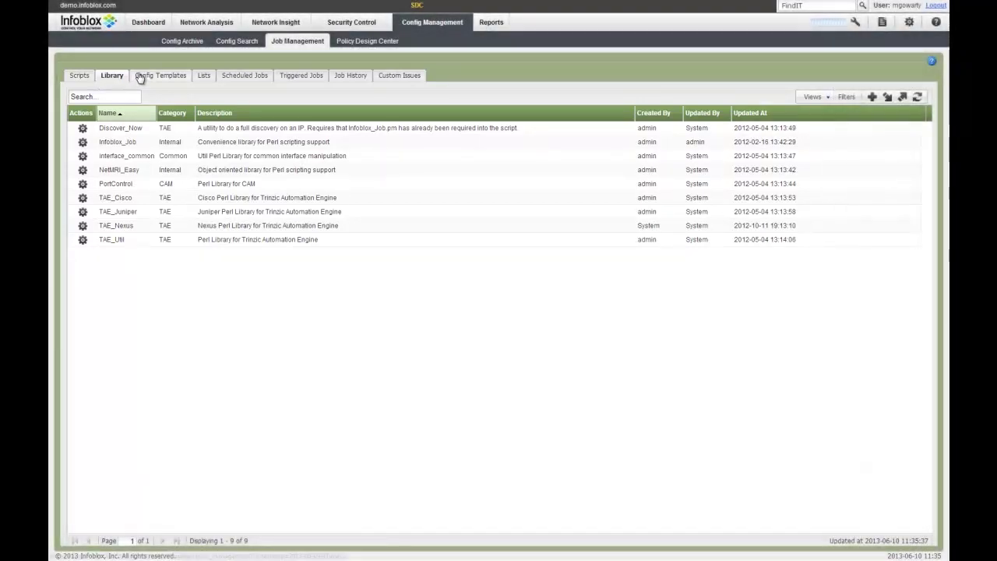
click(138, 78)
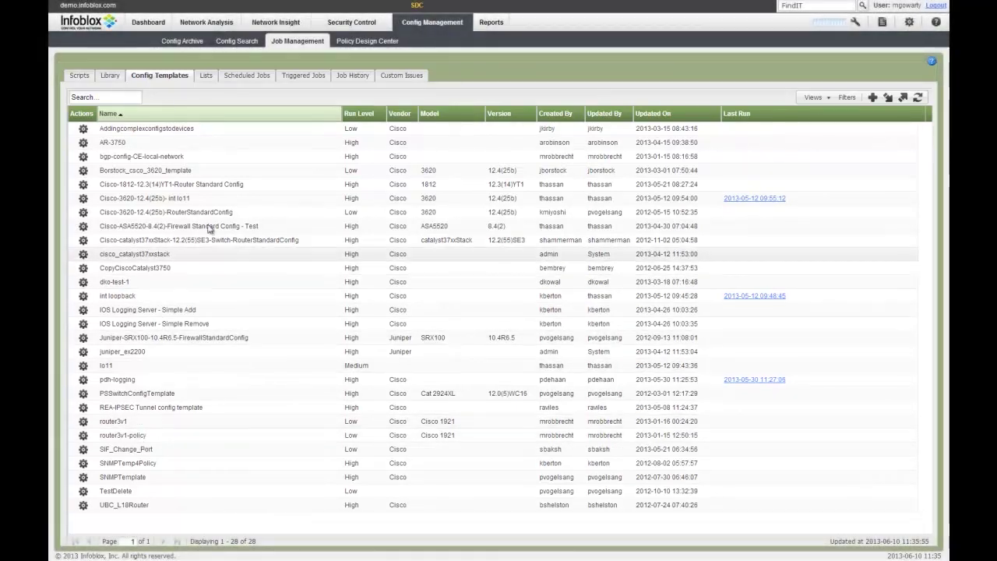
click(203, 76)
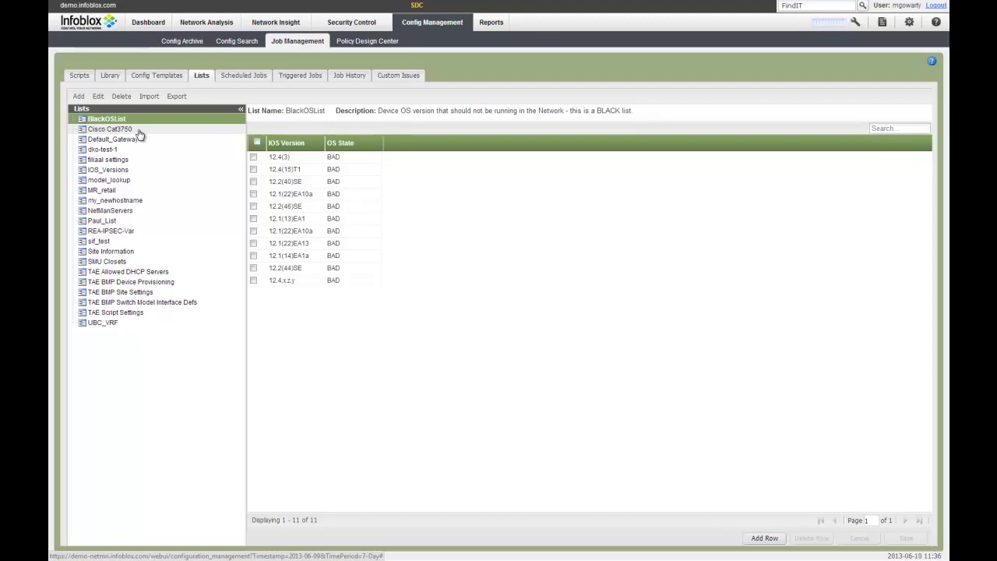
Step: Review the scheduled jobs, the triggered jobs and the job history
click(241, 78)
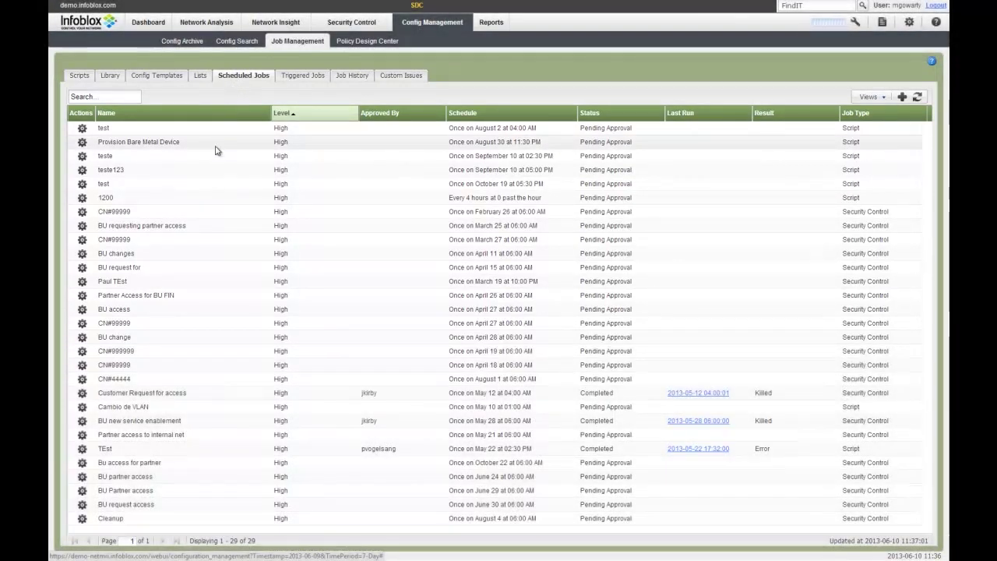
click(296, 80)
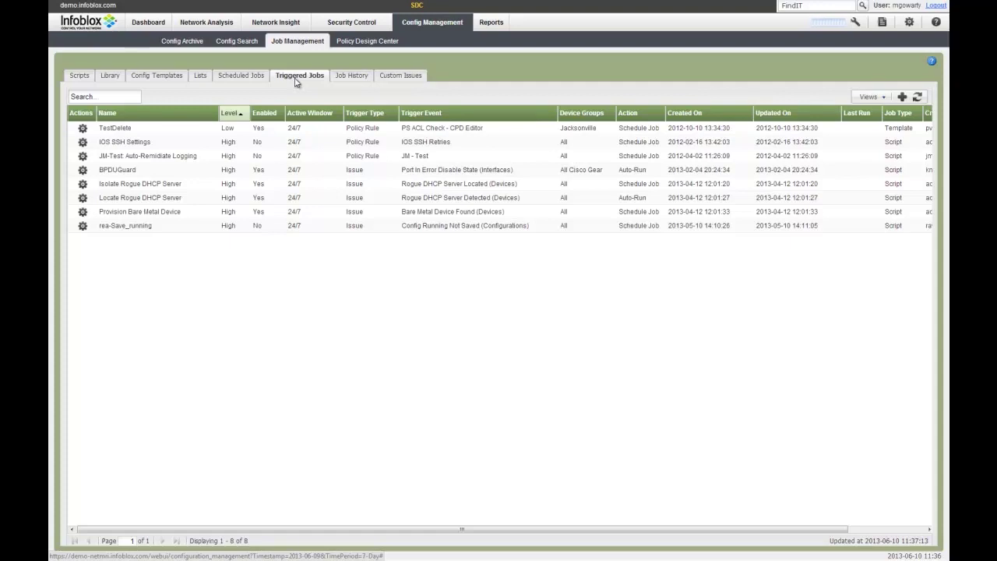
click(345, 78)
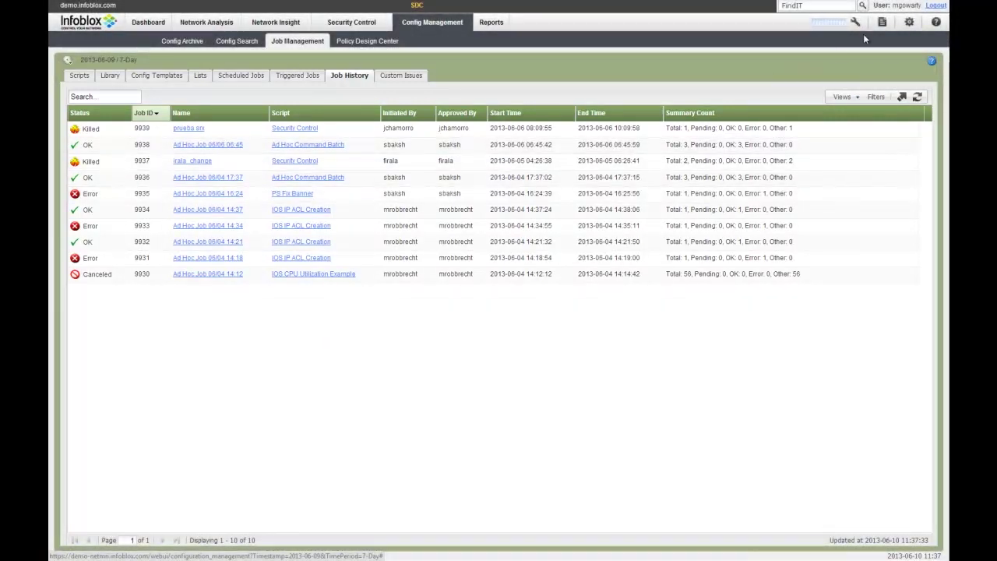
Step: Review the users, roles and audit log in the user administration settings, and close the settings window
click(909, 22)
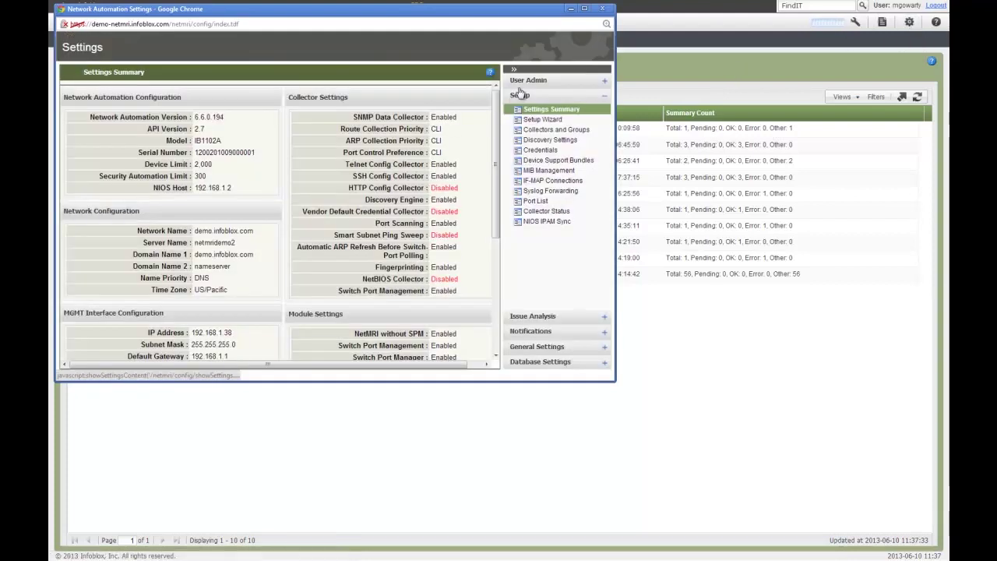
click(526, 80)
click(532, 94)
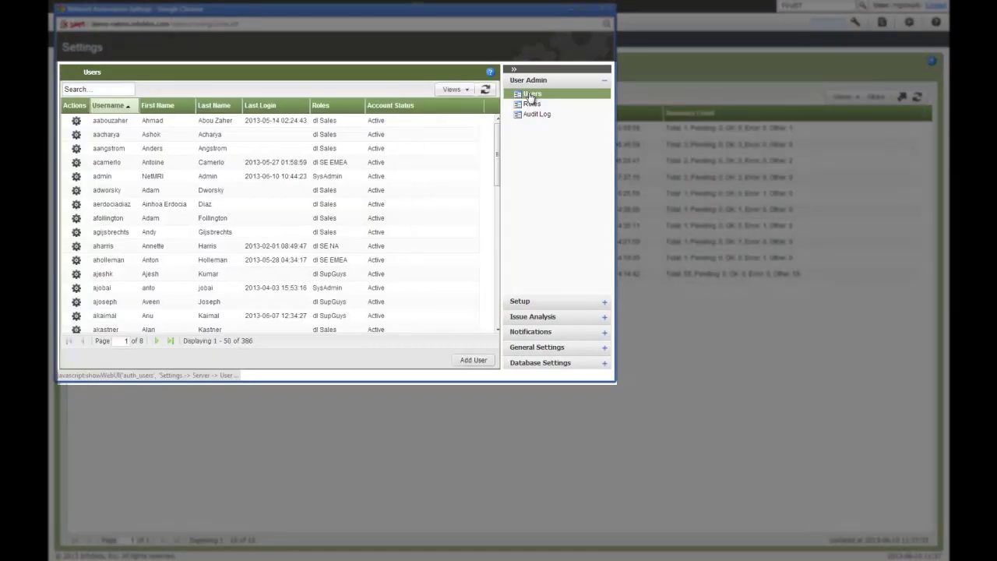
click(531, 105)
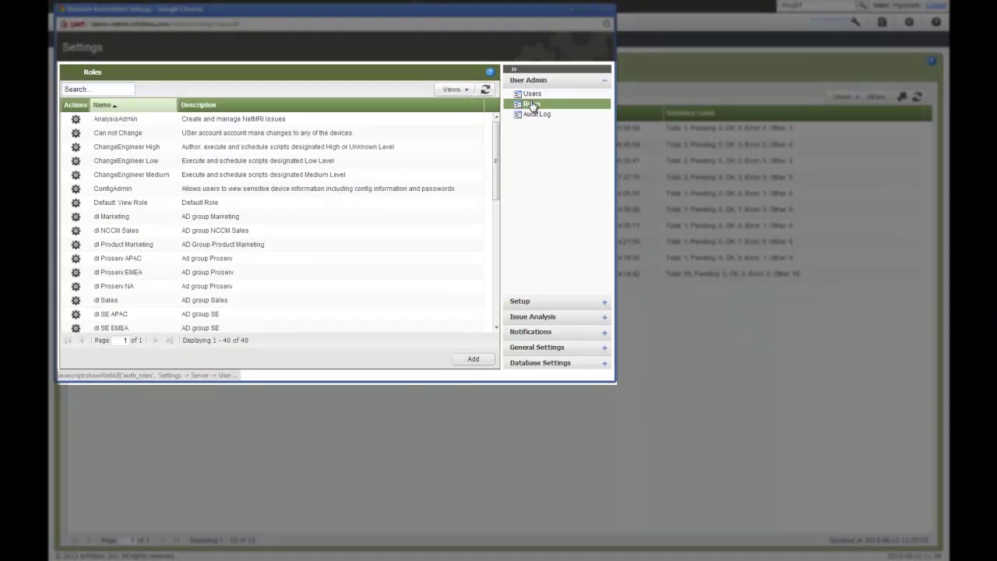
mouse_move(496, 140)
mouse_down()
mouse_move(498, 225)
mouse_move(488, 130)
mouse_up()
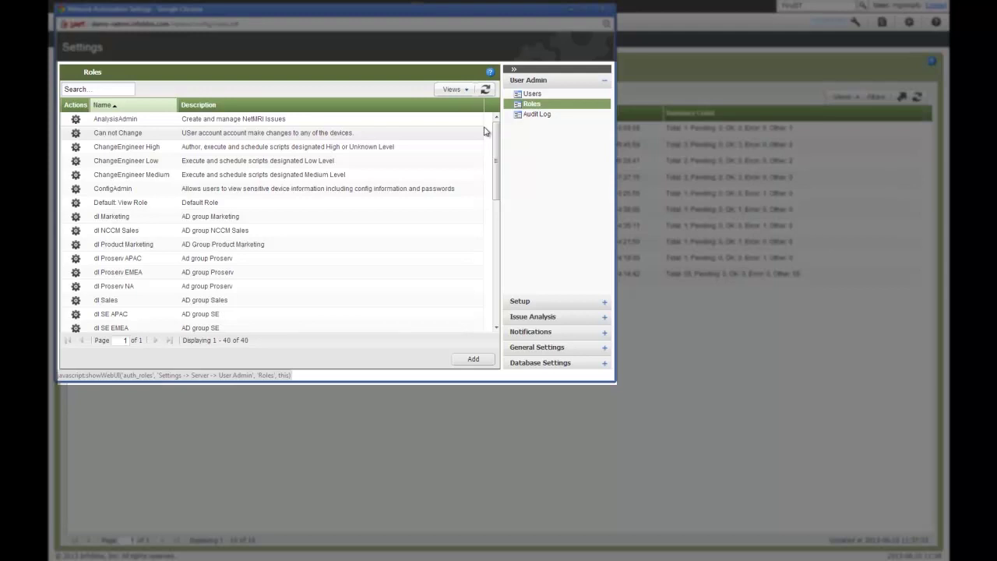
click(529, 115)
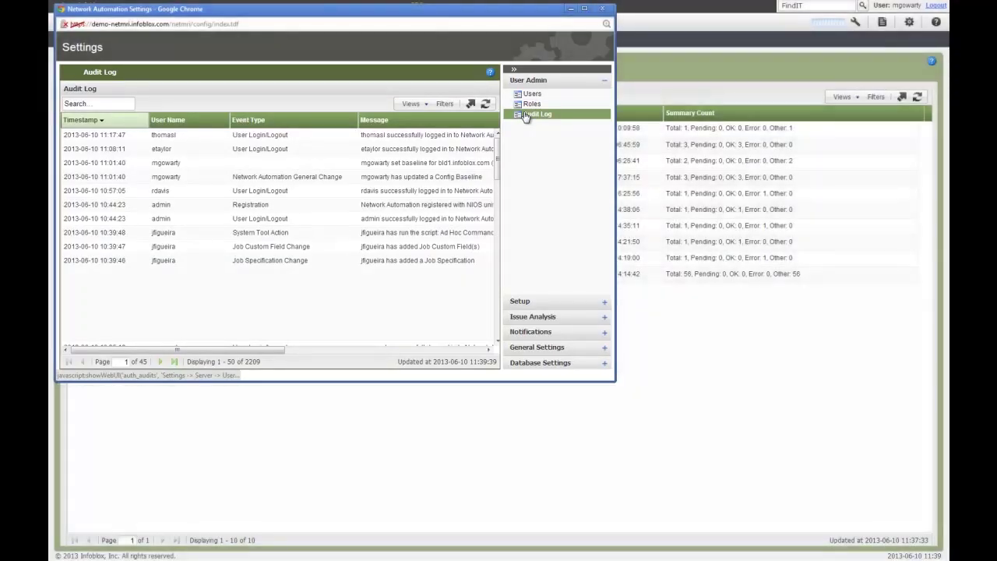
click(601, 9)
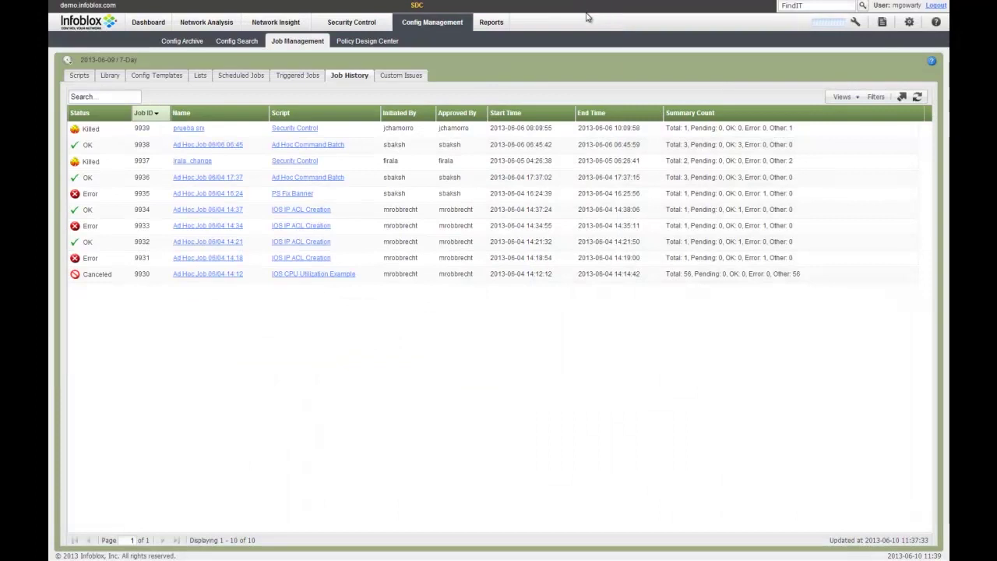